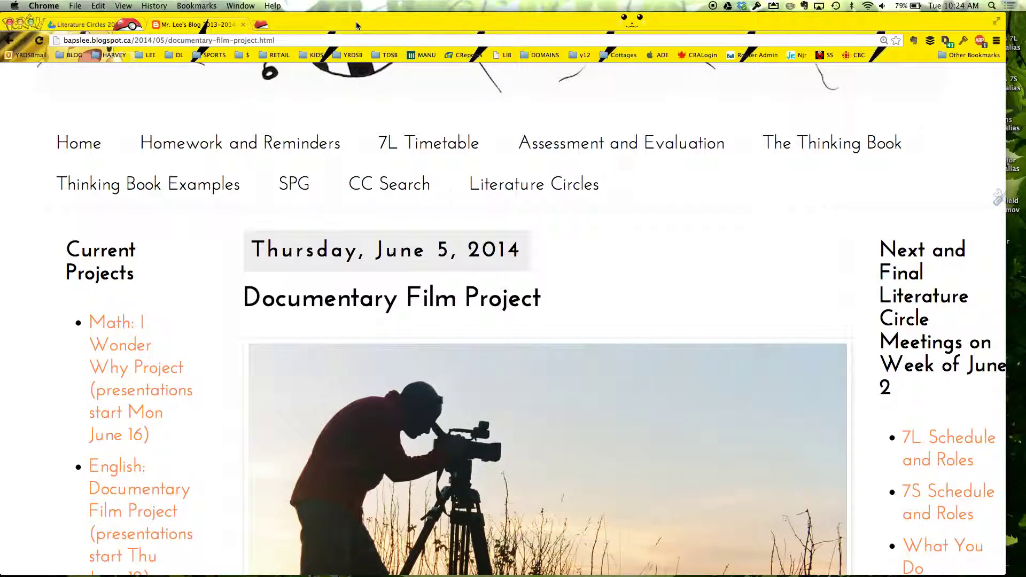
Step: Review the Documentary Film Project post on the class blog, including the film sources, rating rule and presentation dates
scroll(202, 323, down, 3)
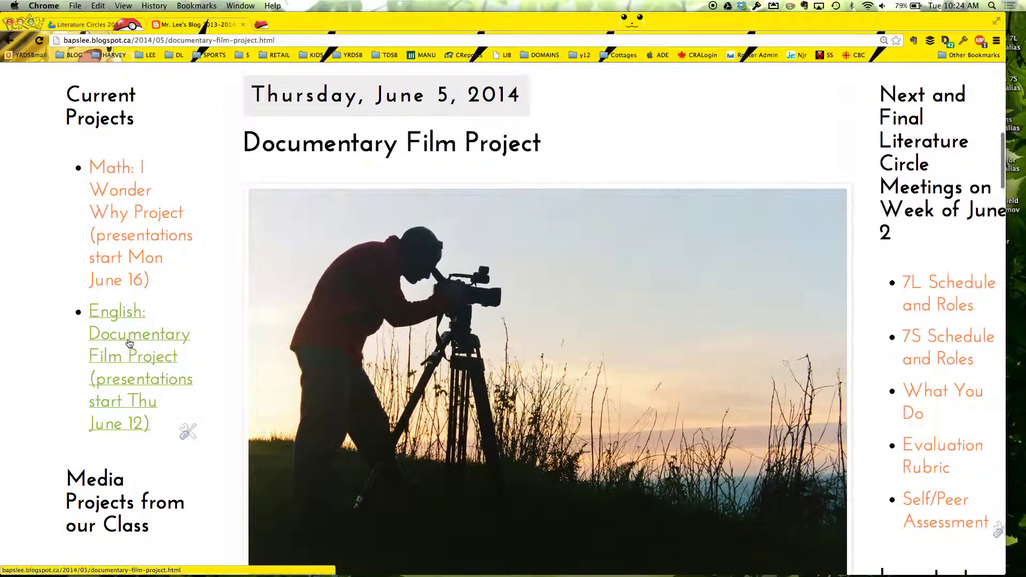
click(128, 343)
scroll(383, 368, down, 5)
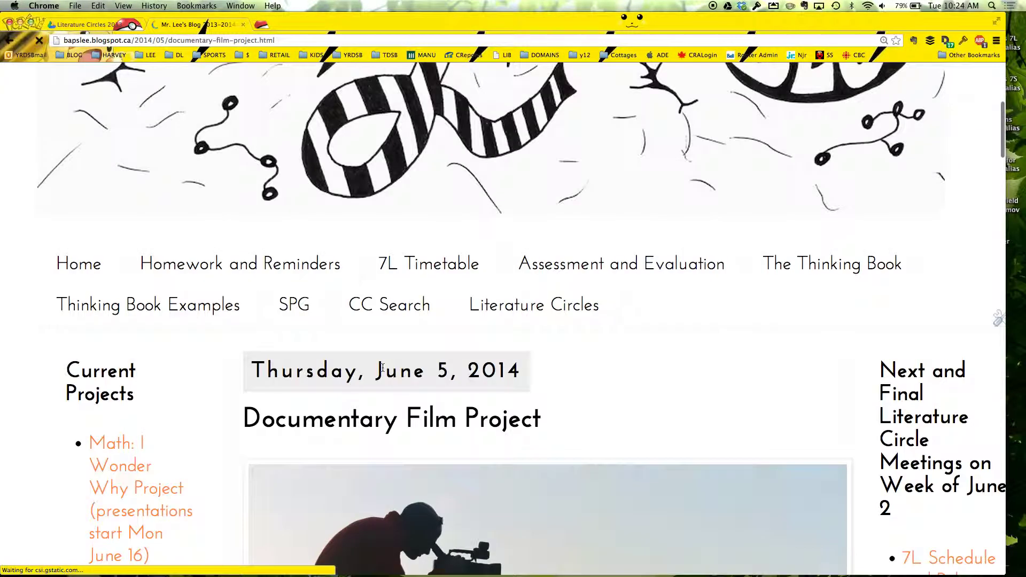
scroll(383, 367, down, 10)
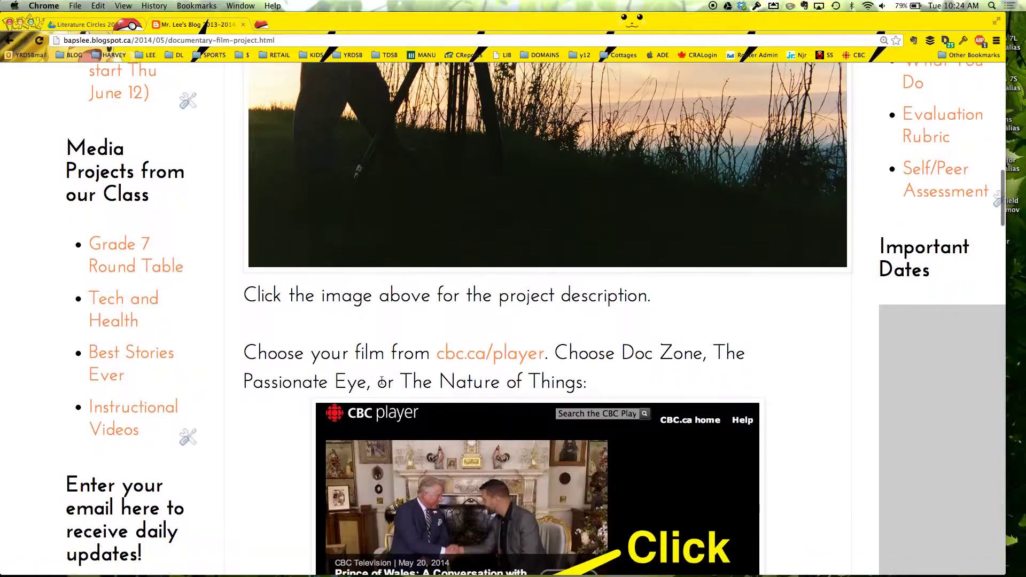
scroll(383, 383, down, 8)
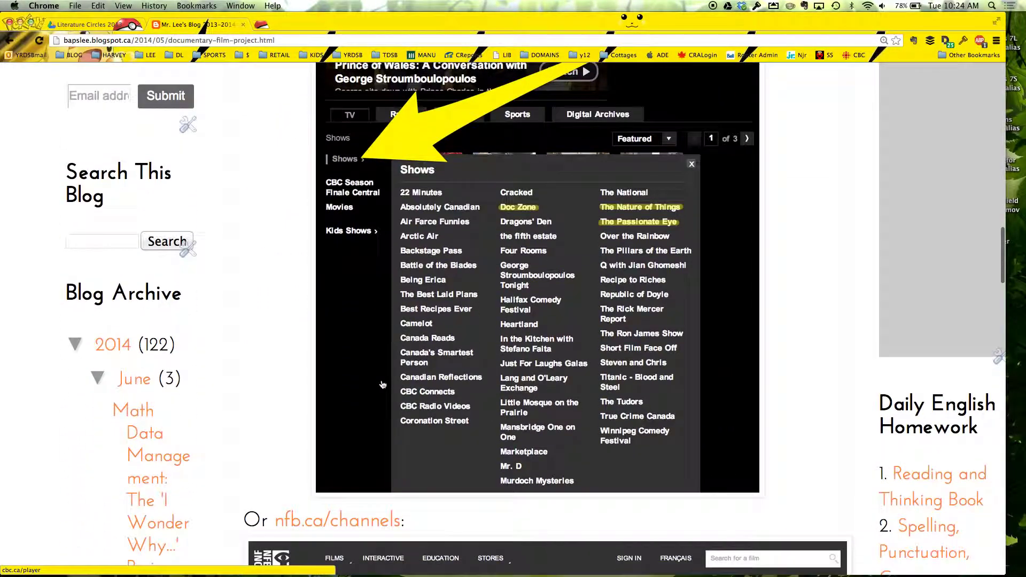
scroll(382, 385, down, 11)
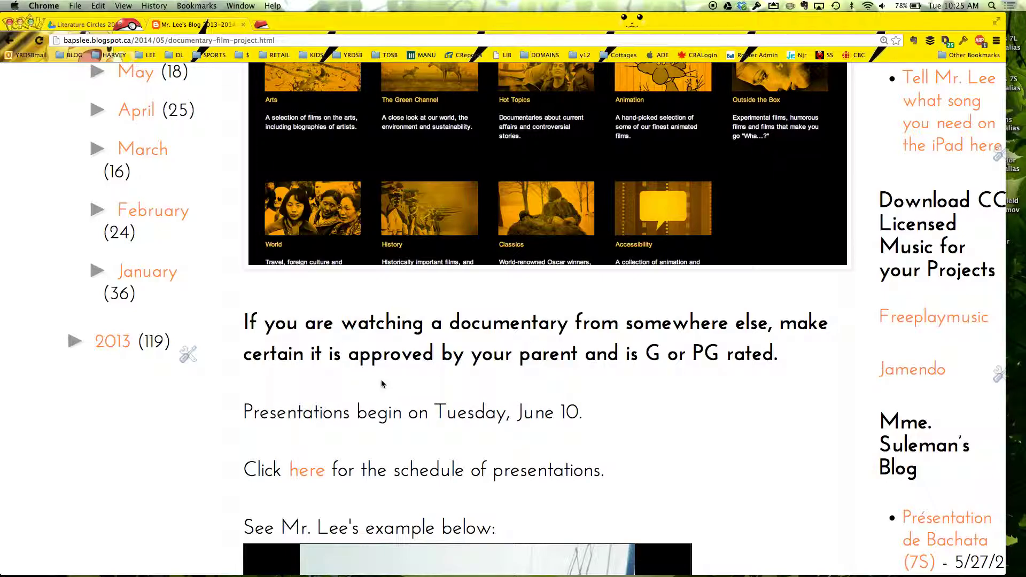
scroll(382, 384, up, 13)
scroll(382, 384, down, 11)
scroll(383, 385, down, 1)
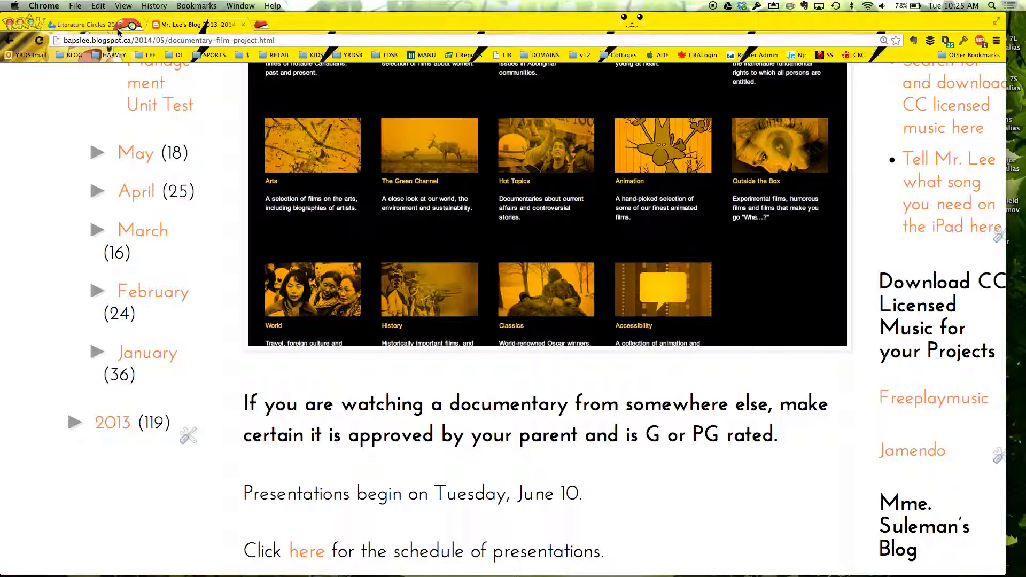
Step: Create a new Google Drive presentation in the Literature Circles 2013-2014 folder using the Dark Gradient theme
click(85, 25)
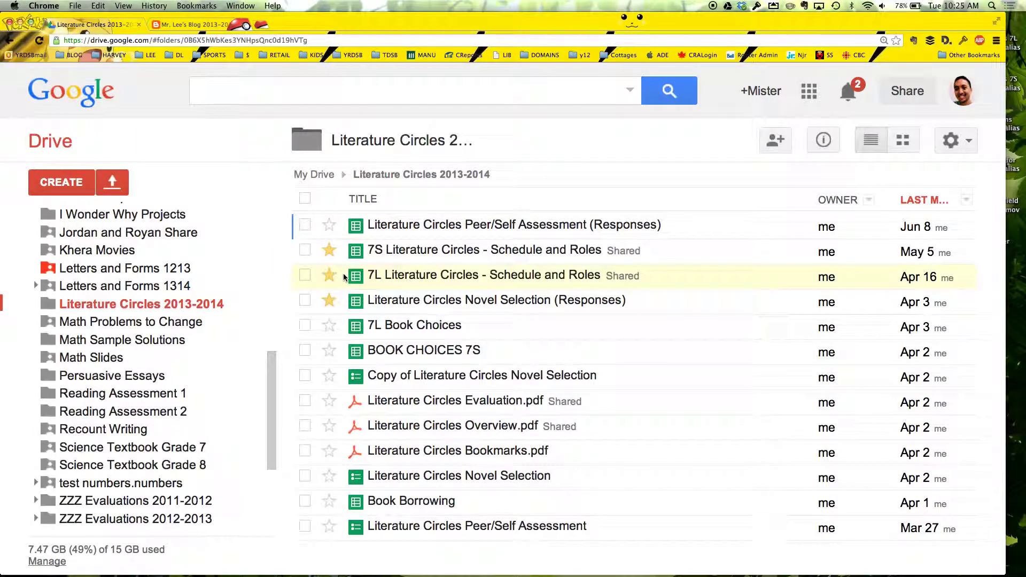
click(61, 182)
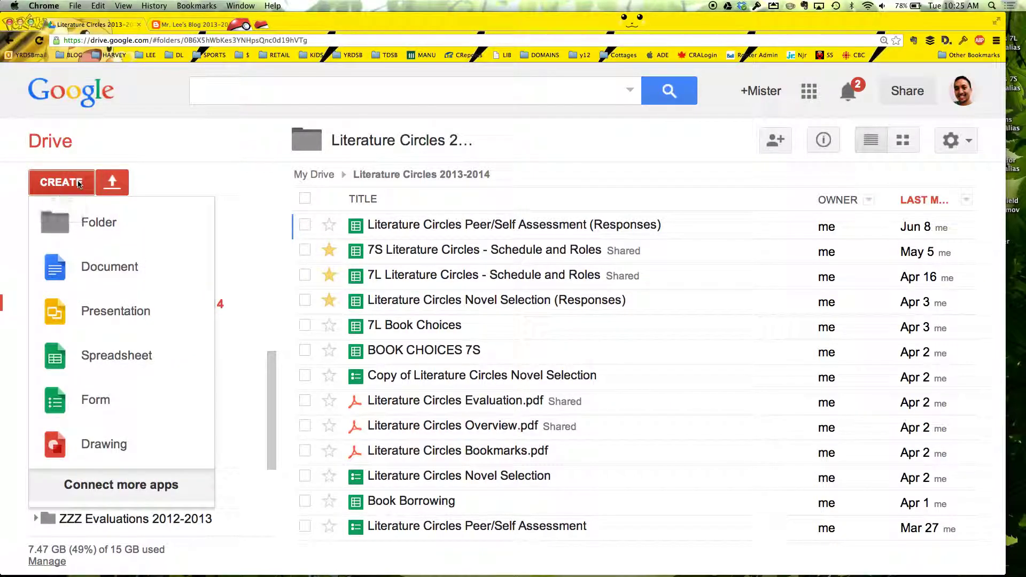
click(111, 314)
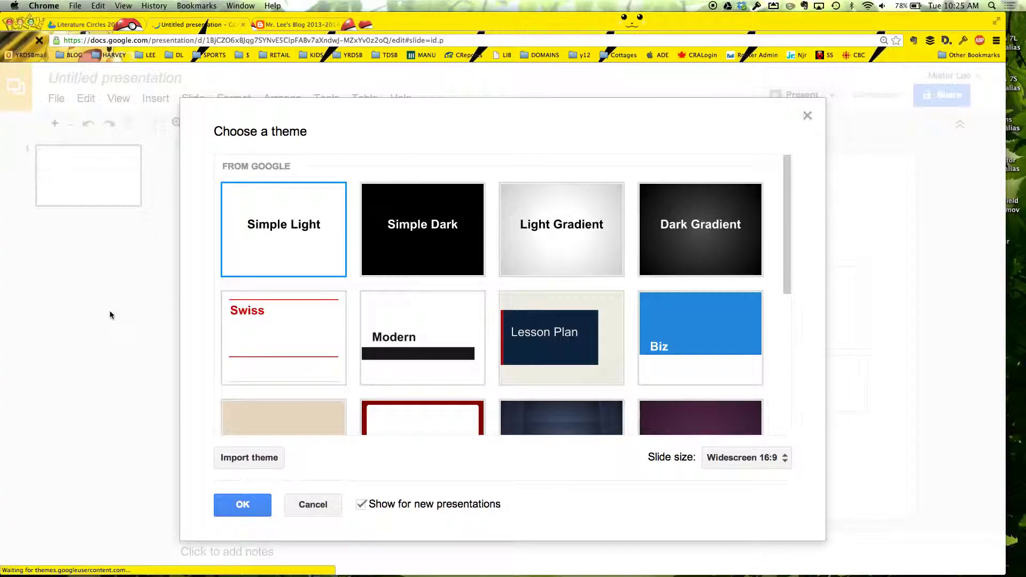
click(703, 232)
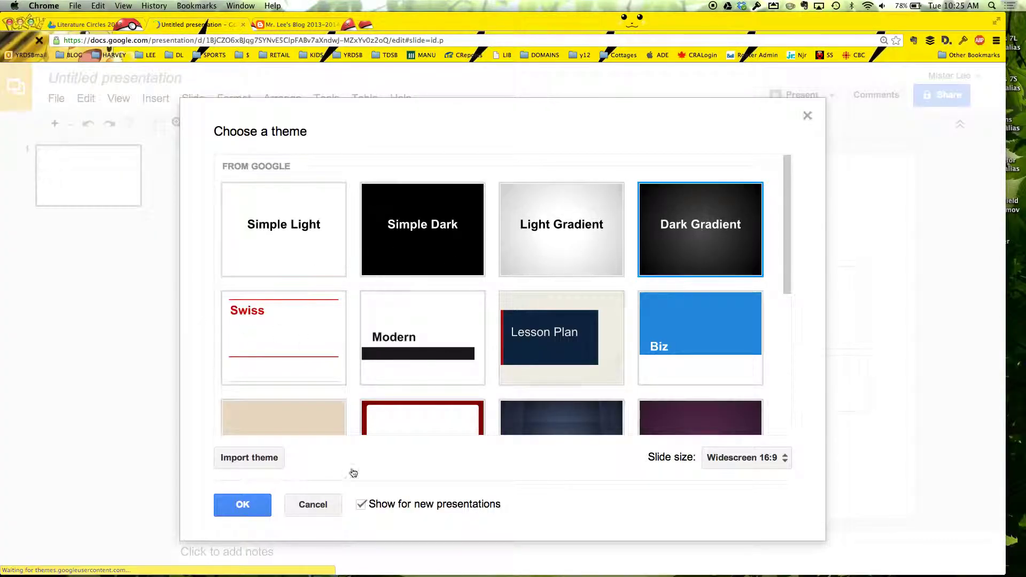
click(246, 507)
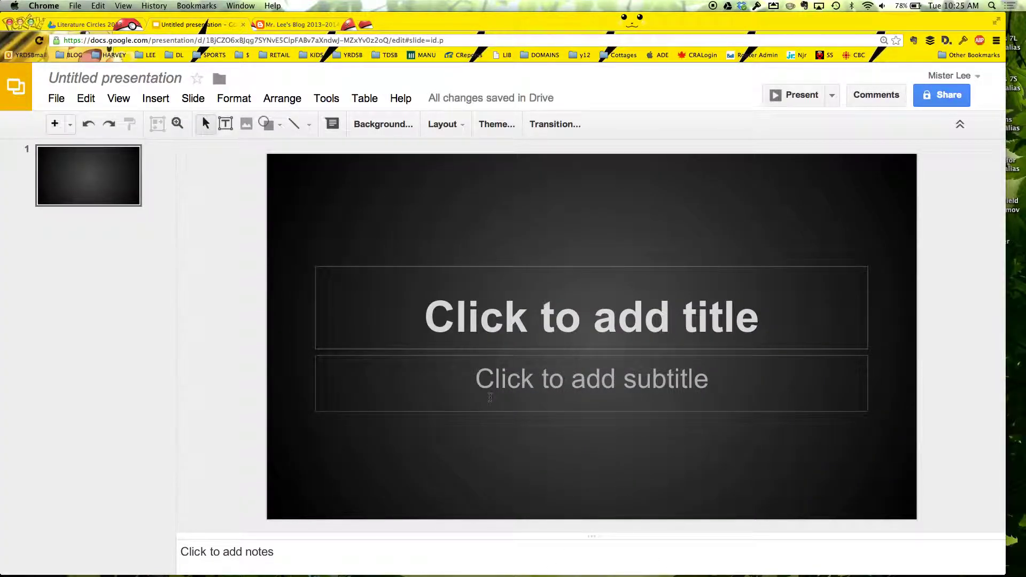
Step: Add a second slide to the presentation and delete it again
click(193, 97)
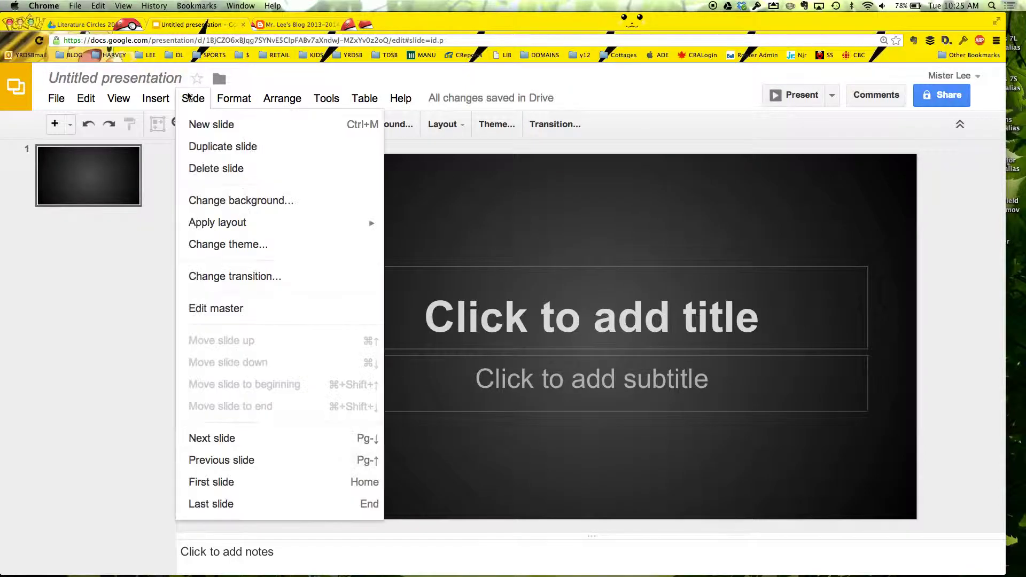
click(202, 122)
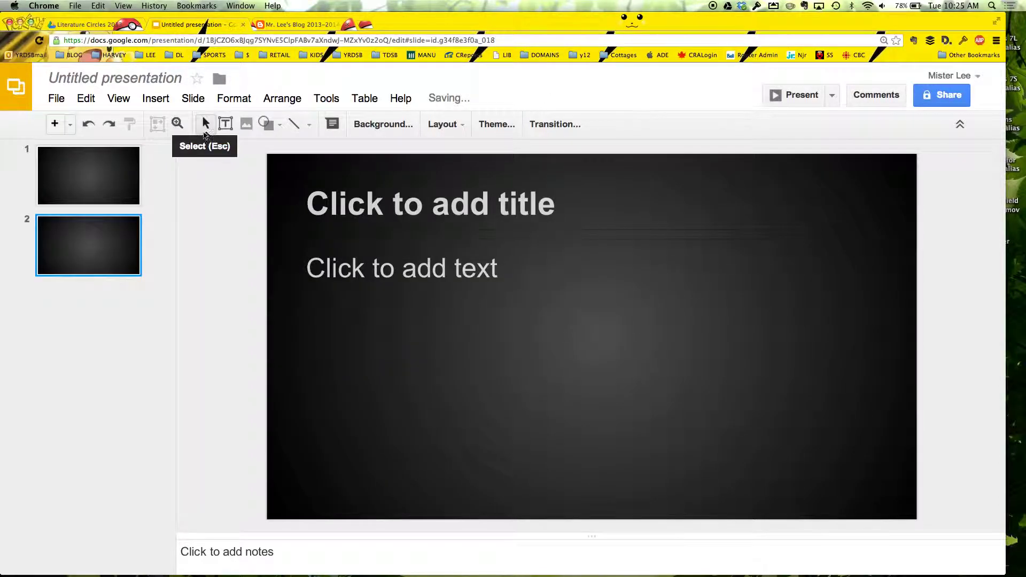
right_click(96, 238)
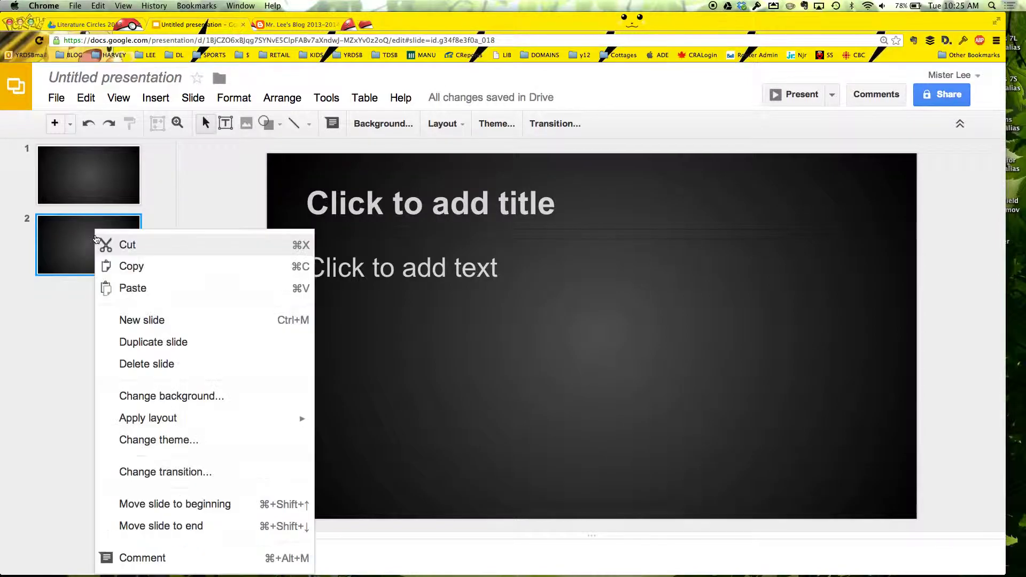
click(153, 364)
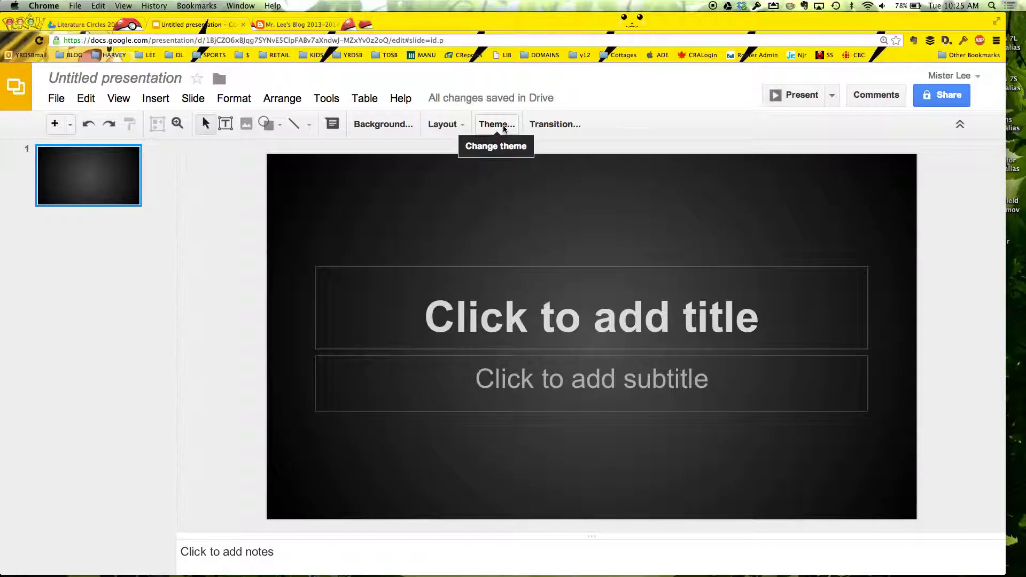
Step: Apply the Title and Body layout to the first slide and try out its title and body text boxes
click(444, 124)
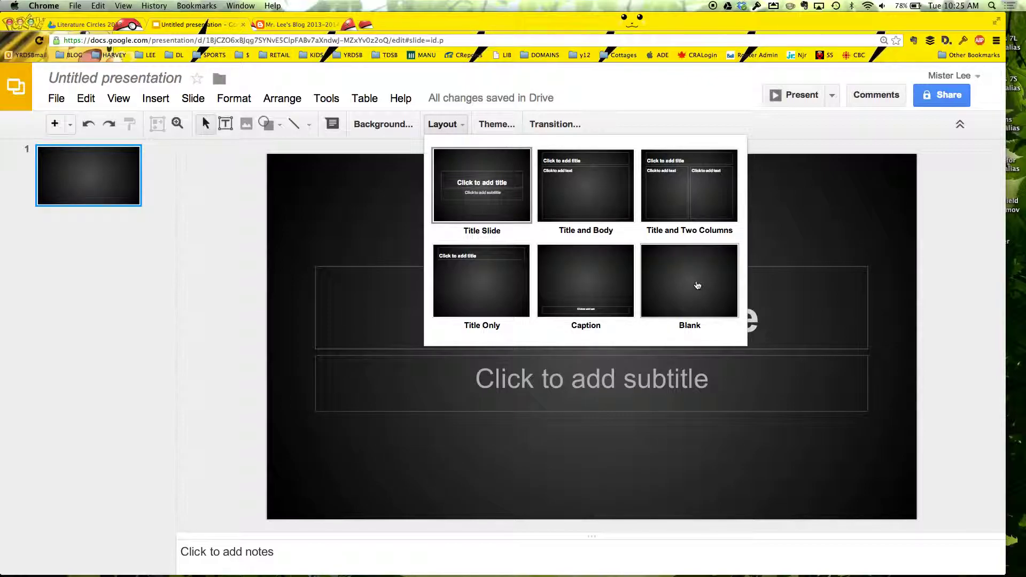
click(590, 206)
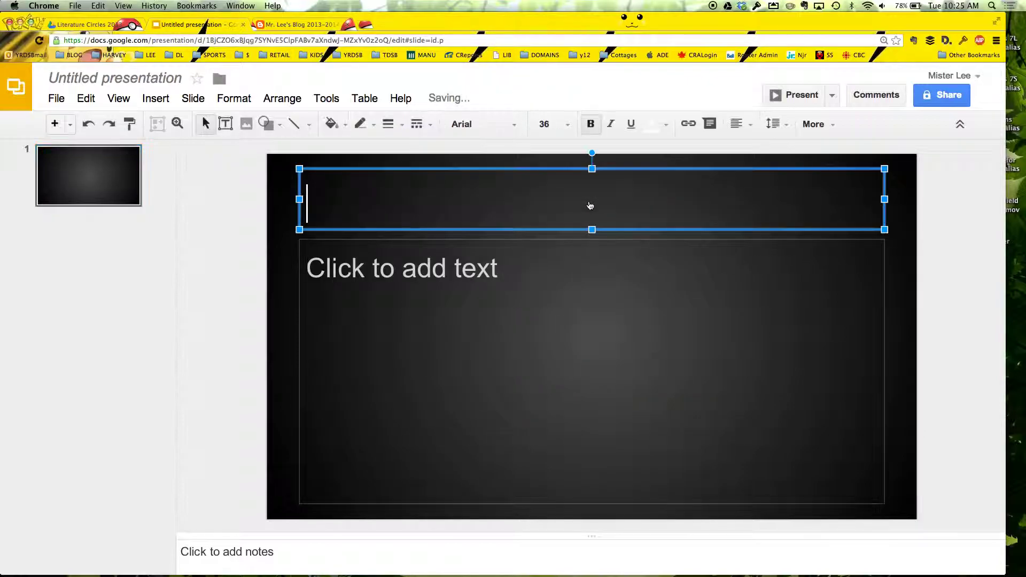
click(510, 351)
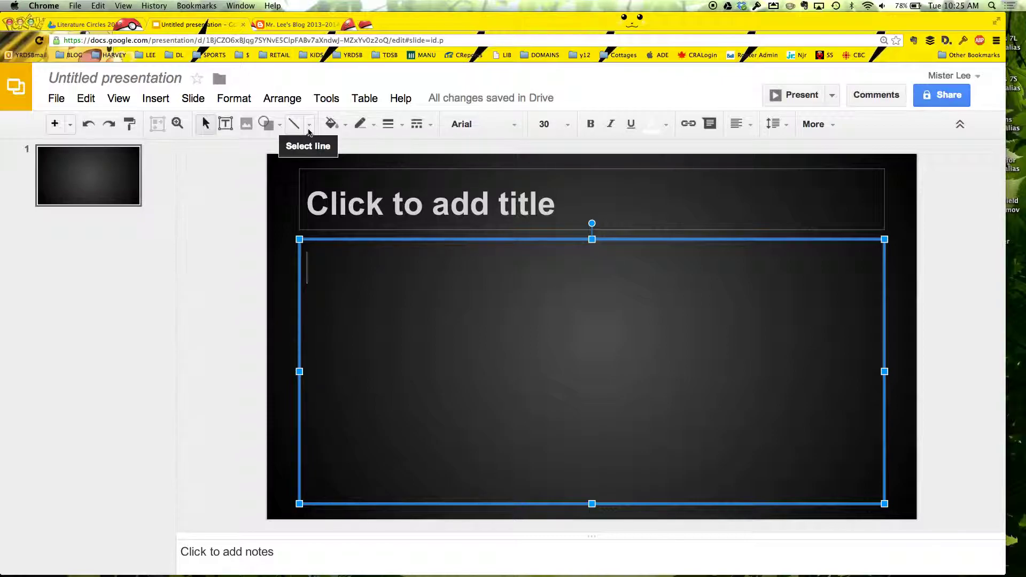
Step: Deselect the text box and apply the Blank layout to the first slide
click(972, 329)
click(441, 124)
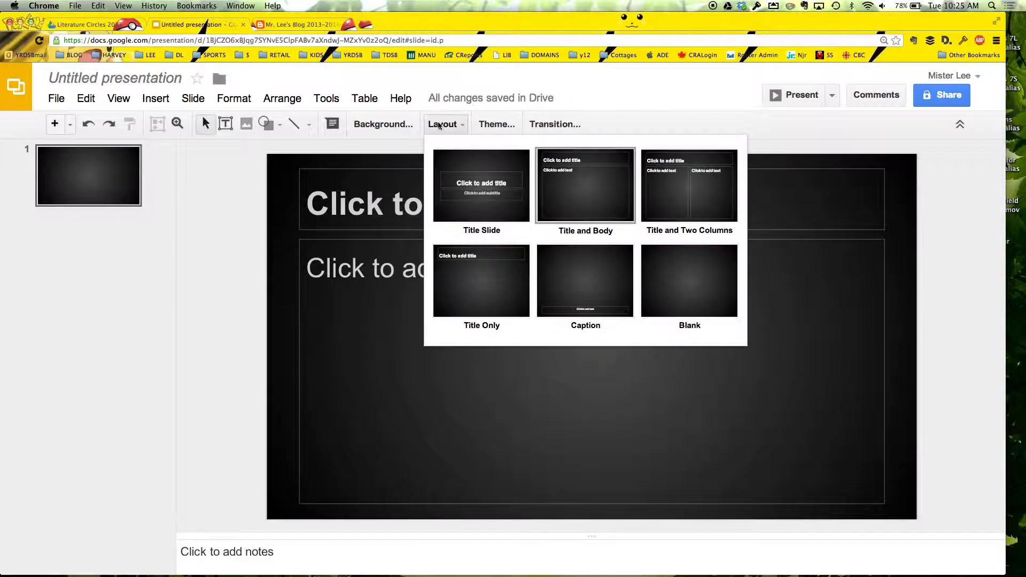
click(690, 306)
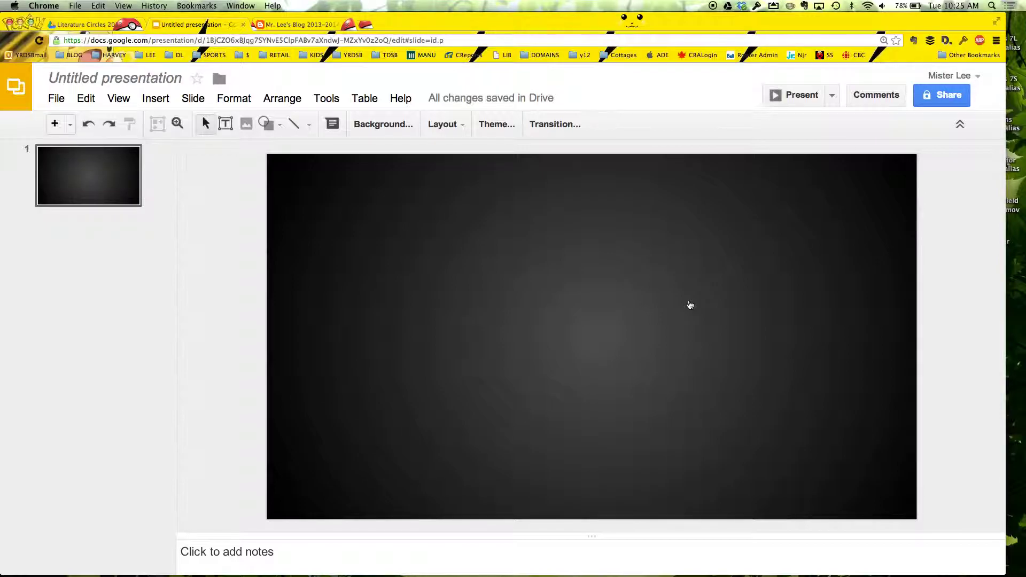
Step: Rename the presentation as "My Documentary Film Presentation"
click(136, 80)
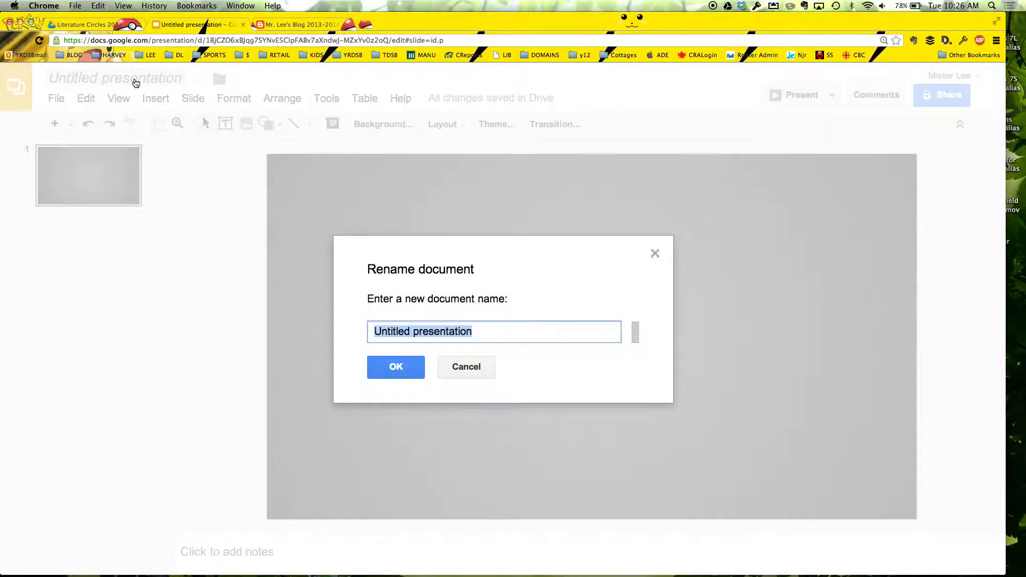
text(My)
key(BackSpace)
key(BackSpace)
text(My Document)
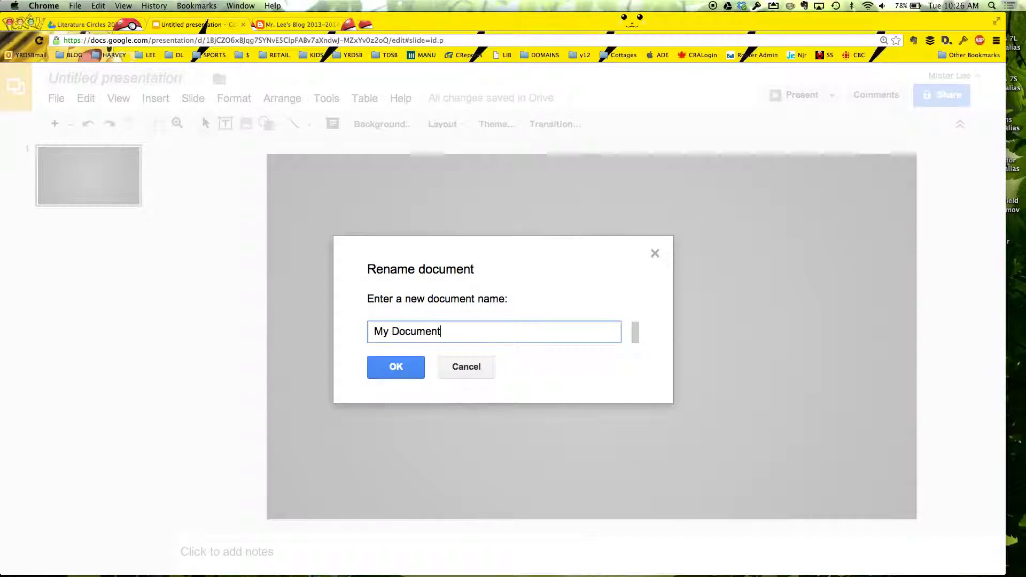
text(ary Gilm )
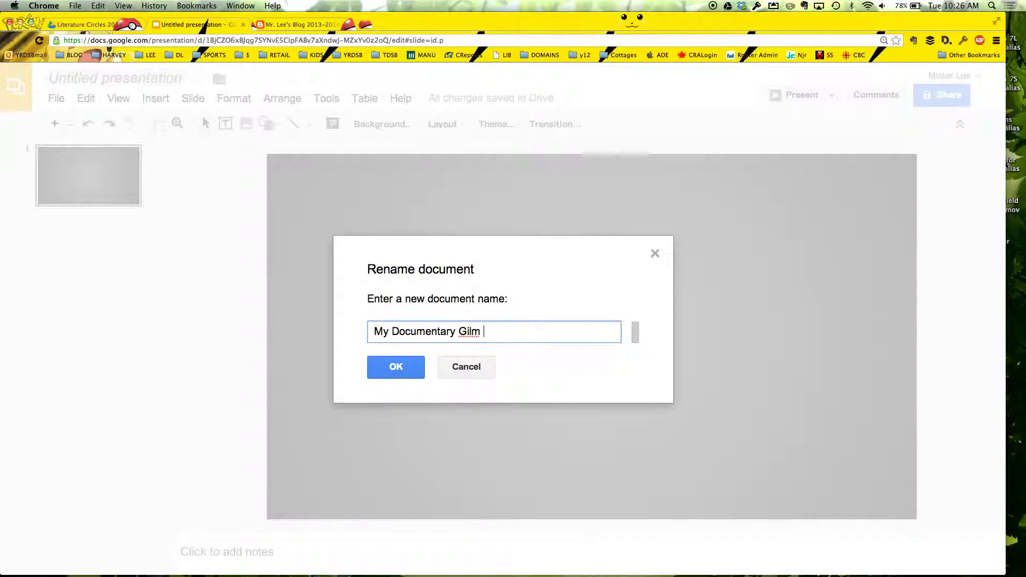
text(Presentation)
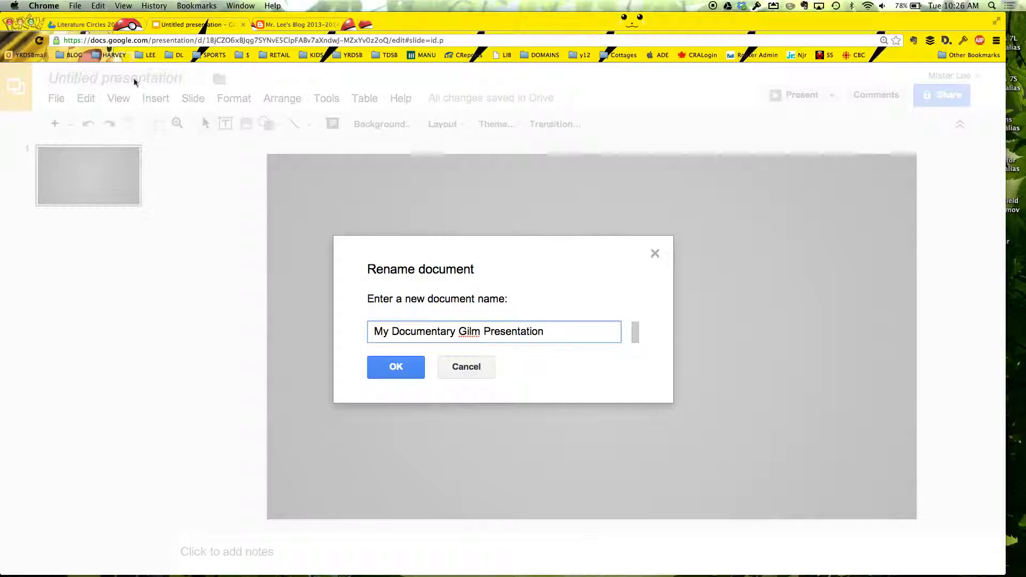
click(458, 331)
key(Delete)
text(F)
click(396, 367)
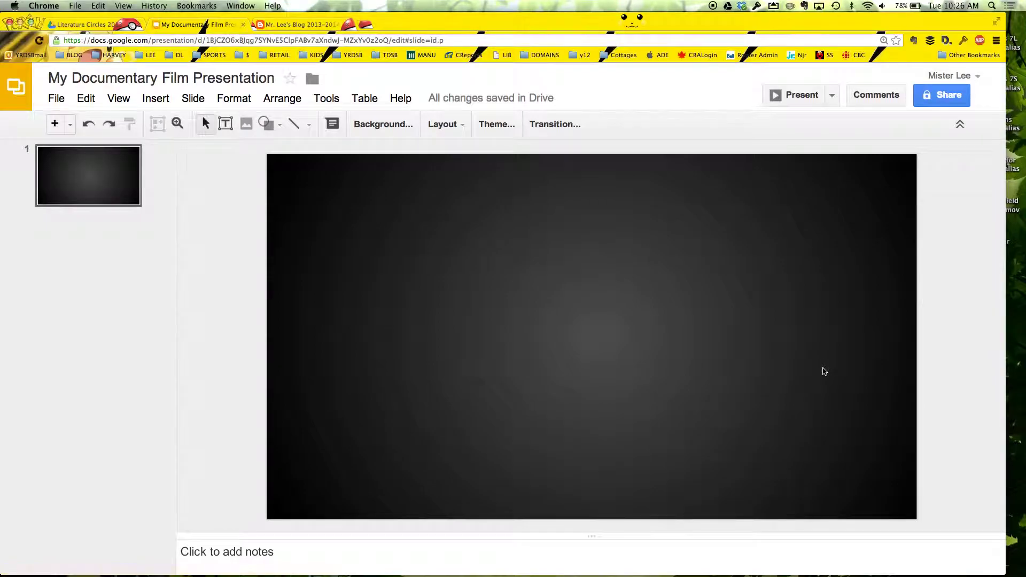
Step: Start inviting a collaborator by e-mail address in the presentation's sharing settings, and discard the invitation
click(949, 102)
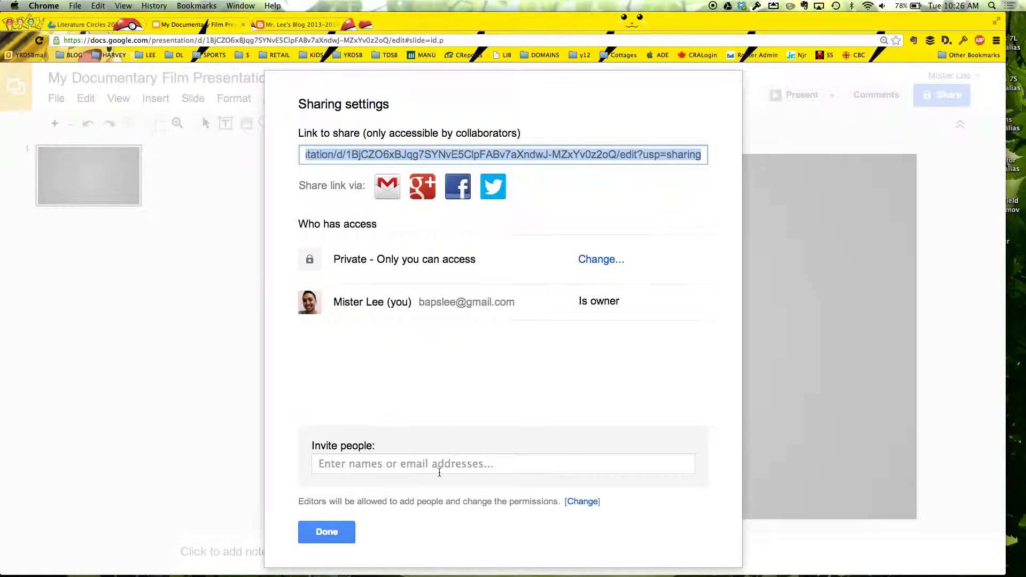
click(440, 473)
text(bapsl)
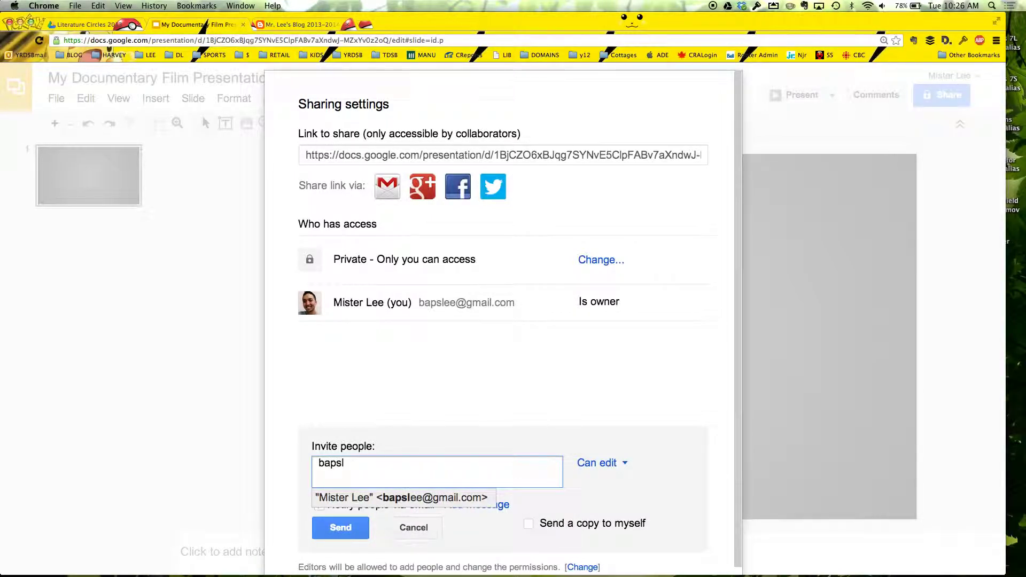
click(409, 528)
click(322, 539)
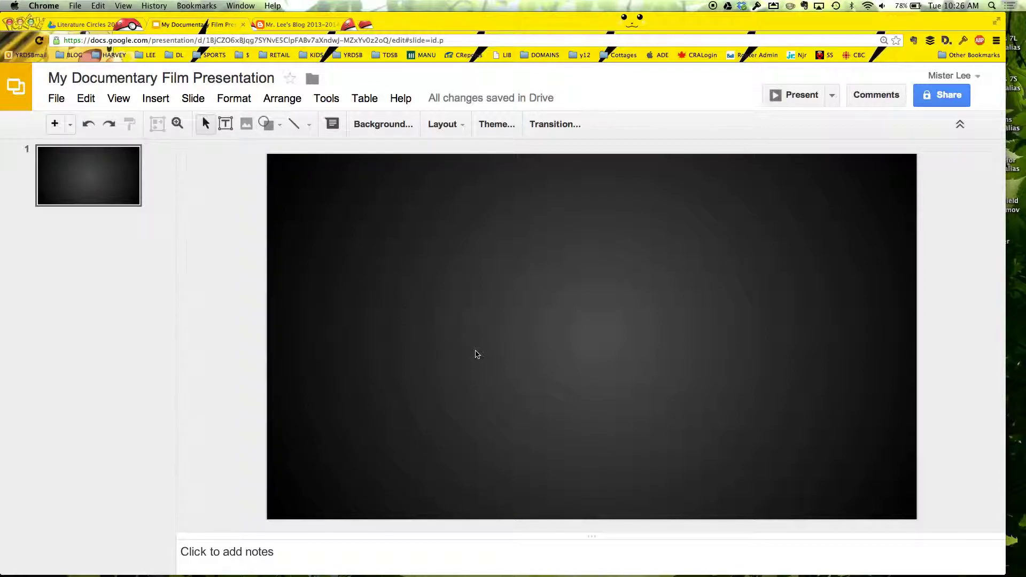
Step: Search Google for "raccoon" in a new browser tab and show the image results
click(364, 24)
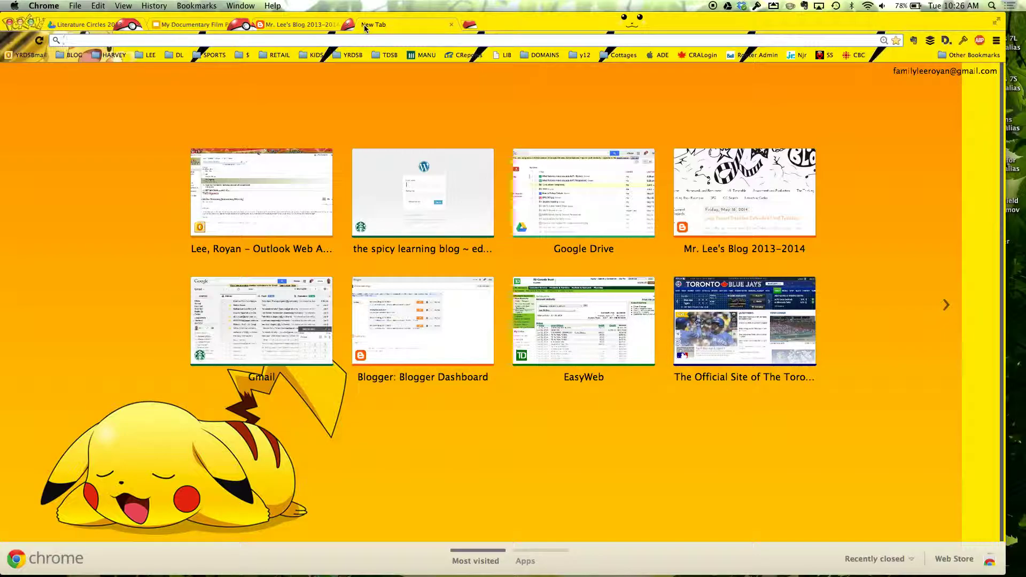
text(racco)
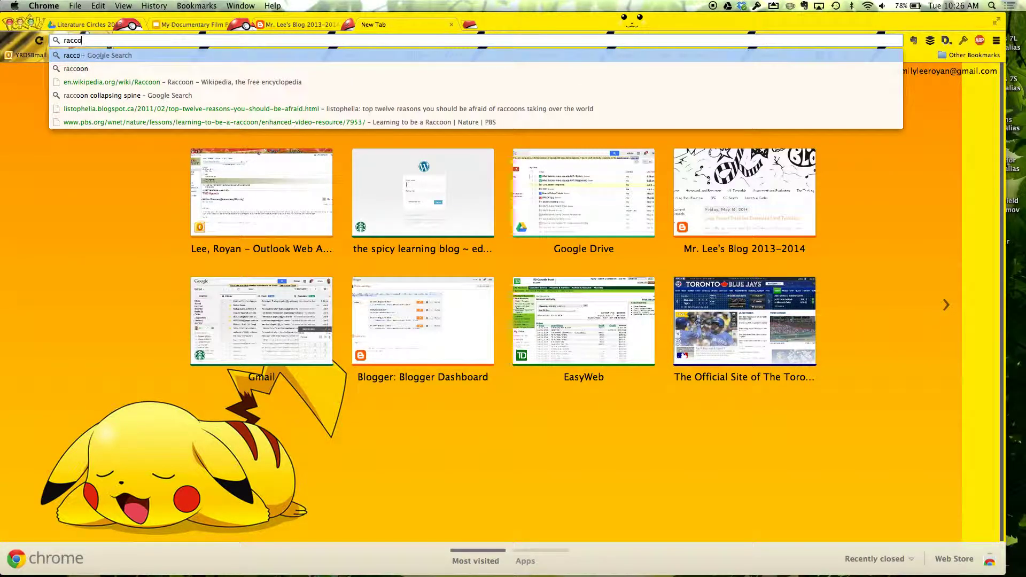
text(on)
key(Return)
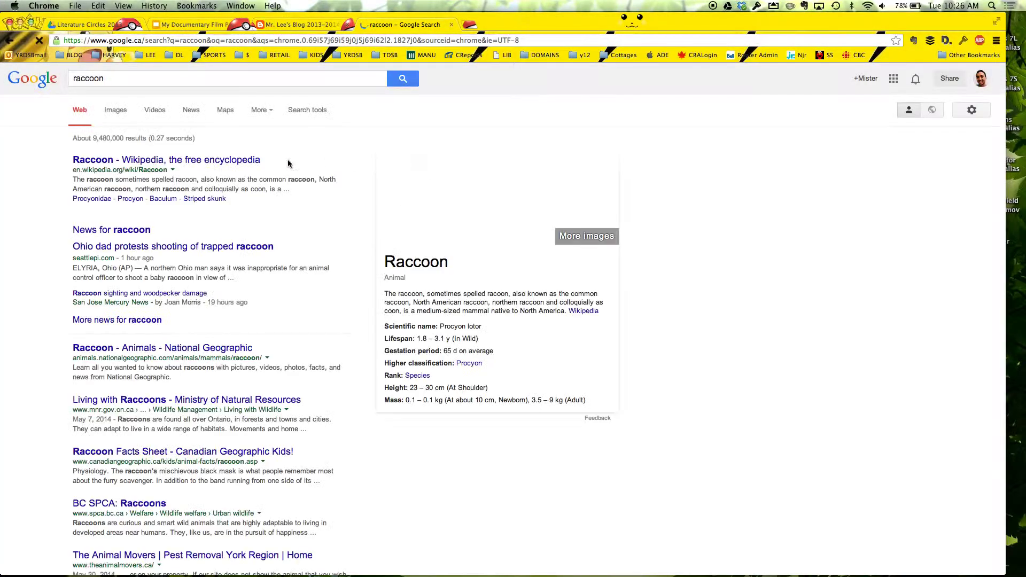
click(120, 116)
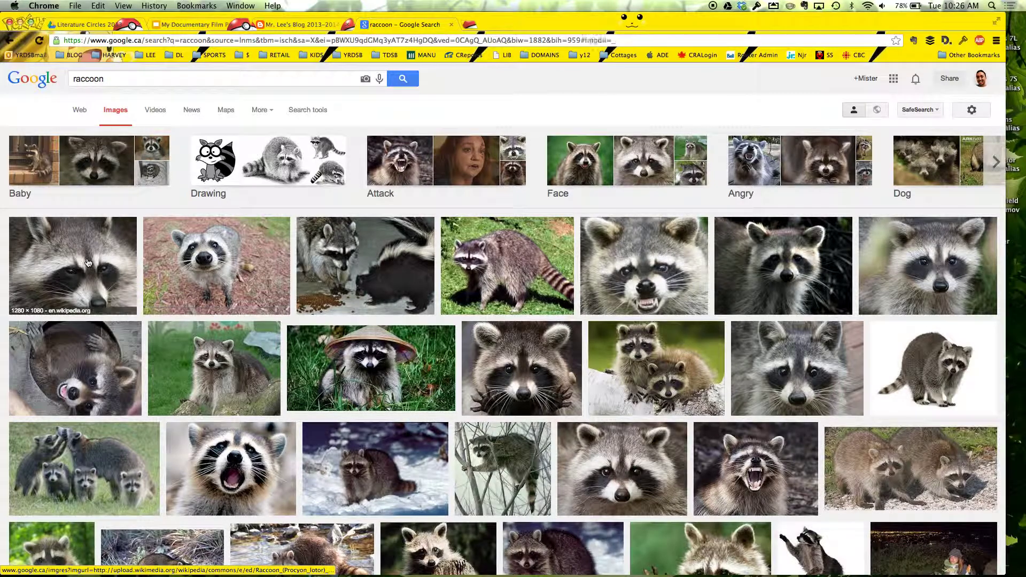
Step: Open the Wikipedia raccoon face picture, the first image result, at full size and select its web address
click(135, 257)
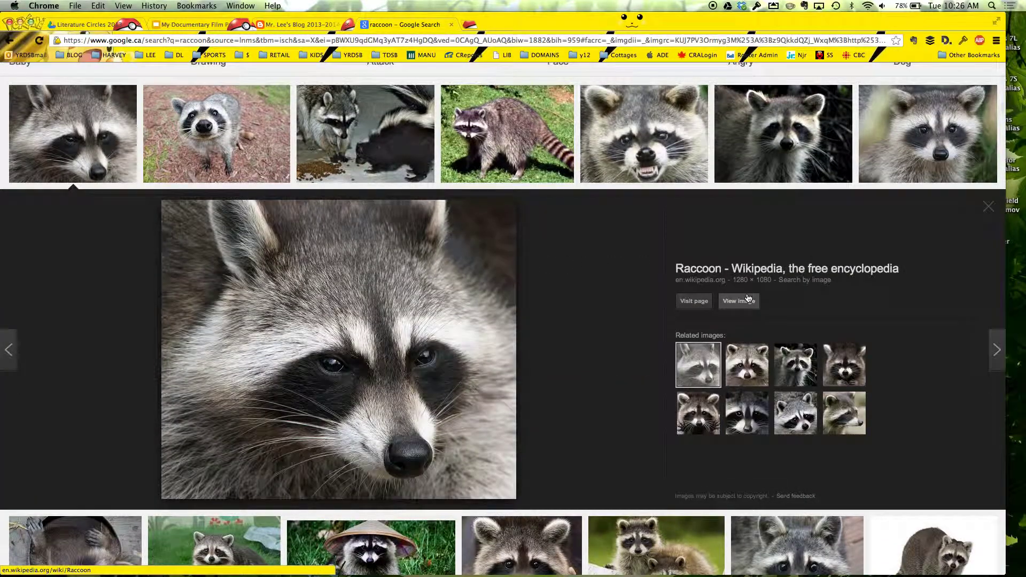
click(748, 303)
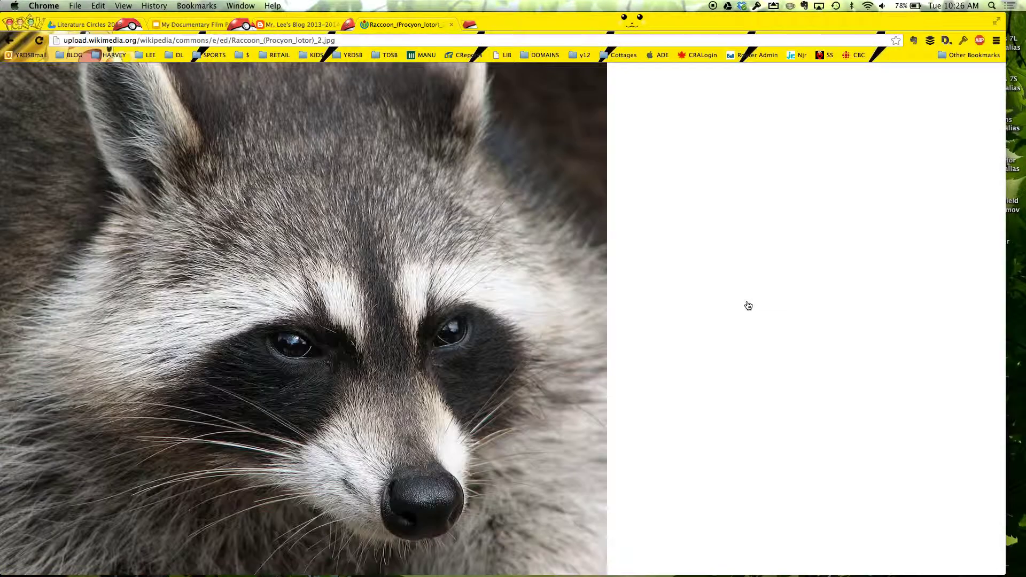
click(338, 40)
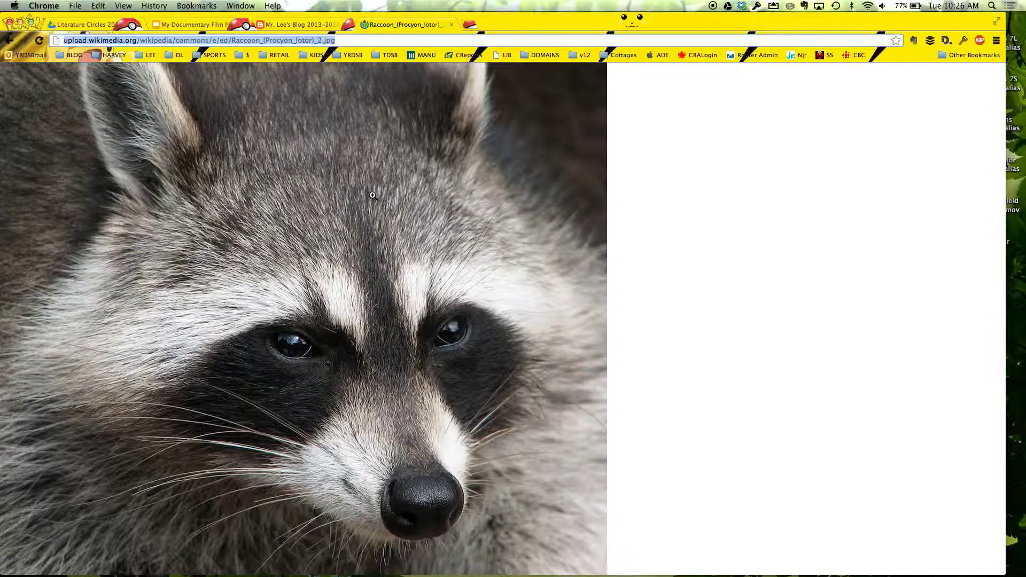
Step: Copy the image URL of the full-size raccoon picture and switch back to the My Documentary Film Presentation slides
right_click(405, 324)
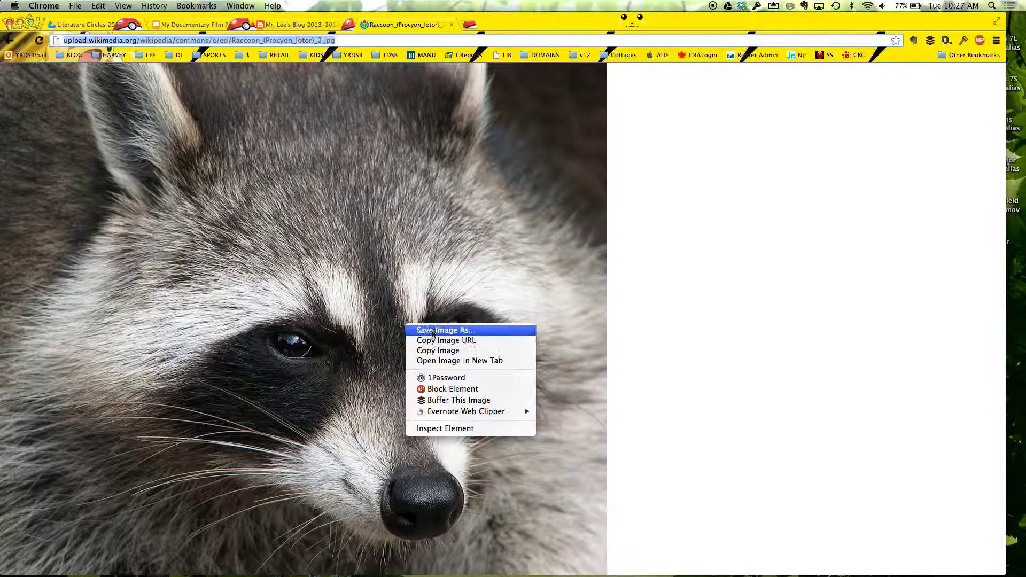
click(438, 341)
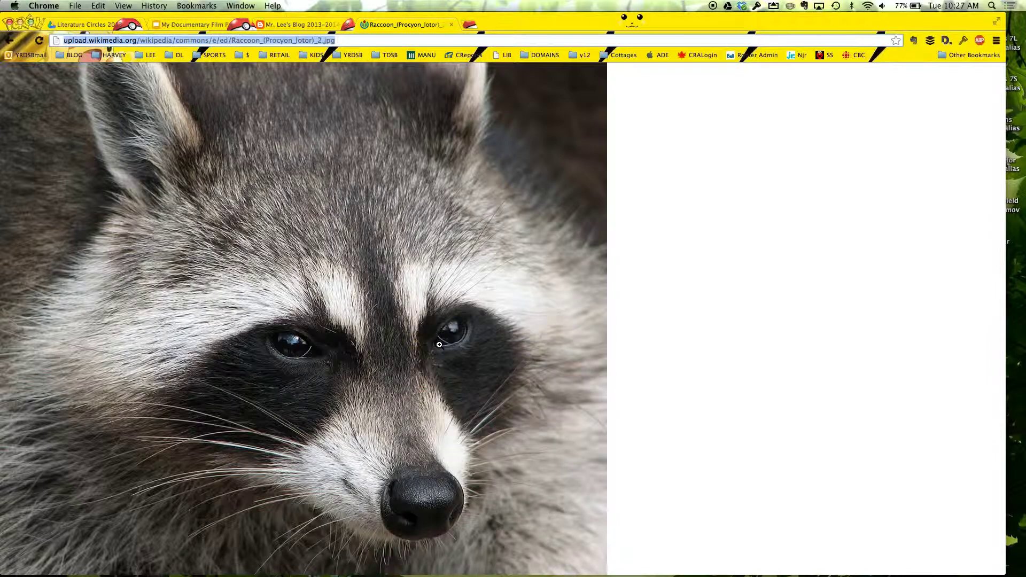
click(184, 25)
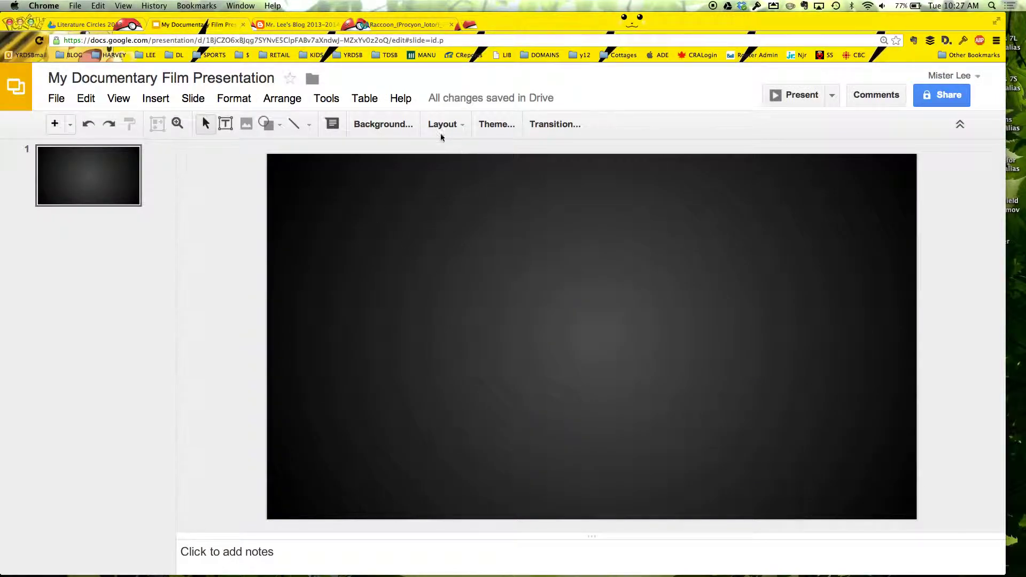
Step: Insert the raccoon picture on slide 1 by its copied web address and leave the image deselected
click(158, 99)
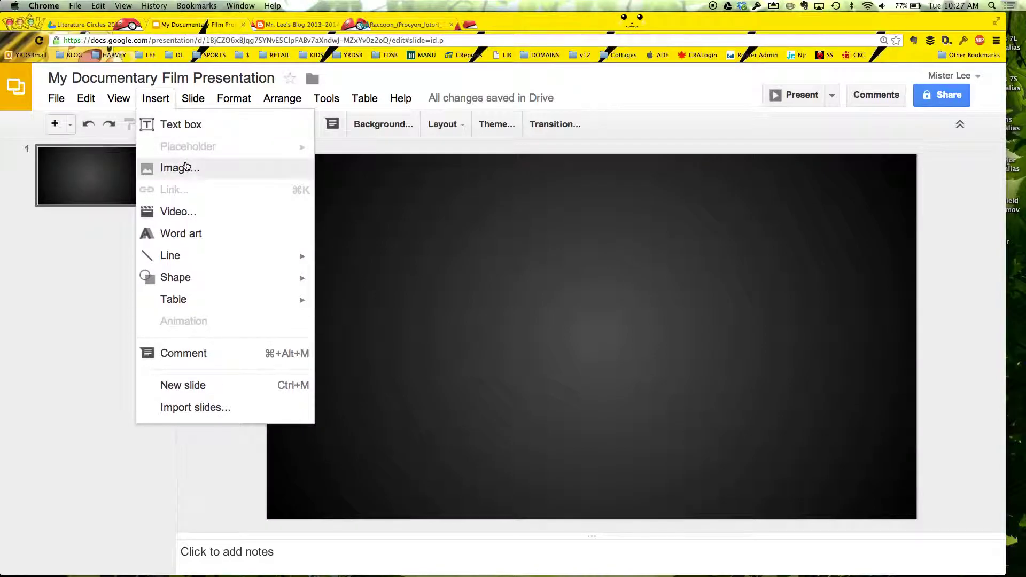
click(185, 166)
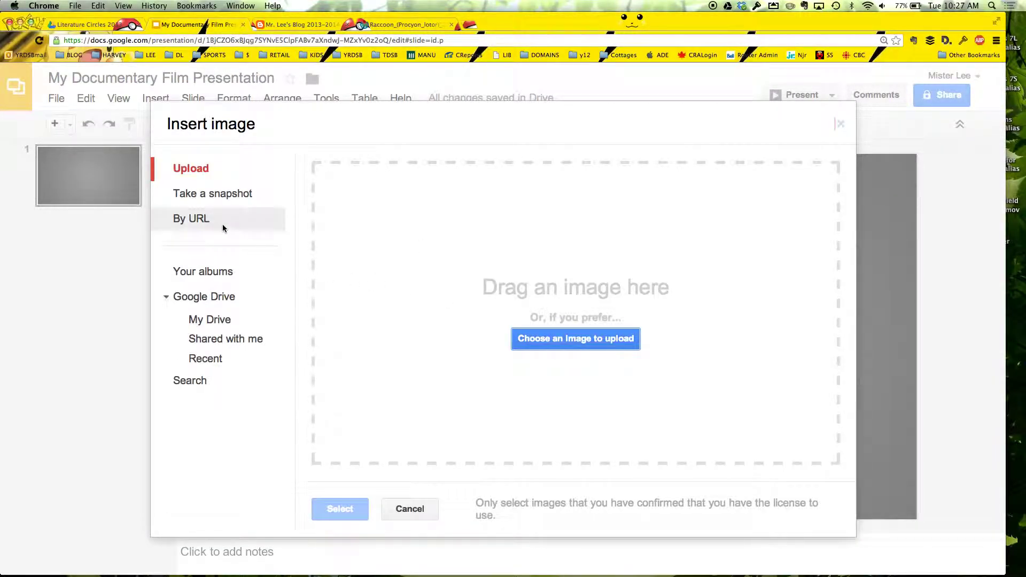
click(224, 228)
key(super+v)
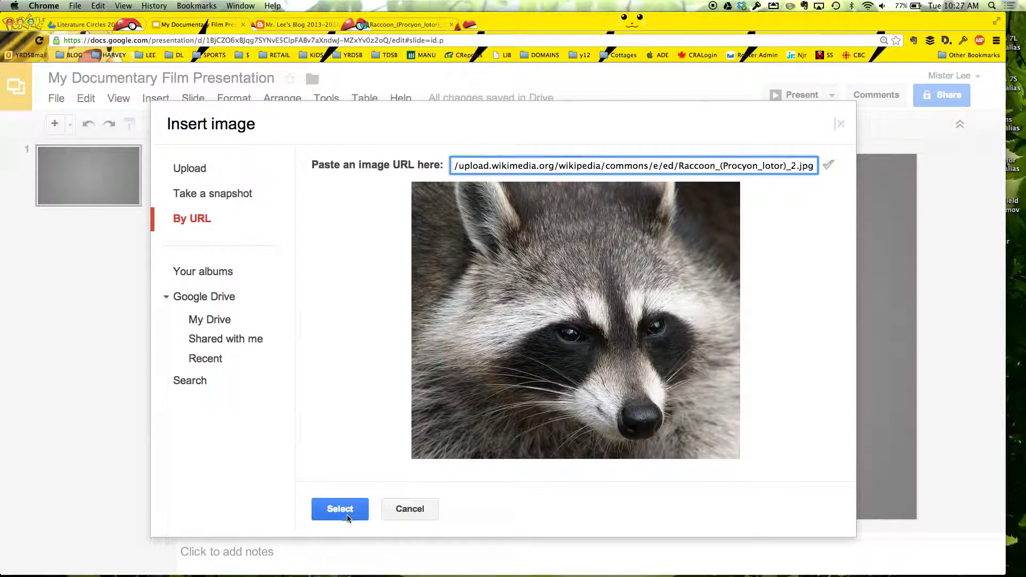
click(330, 512)
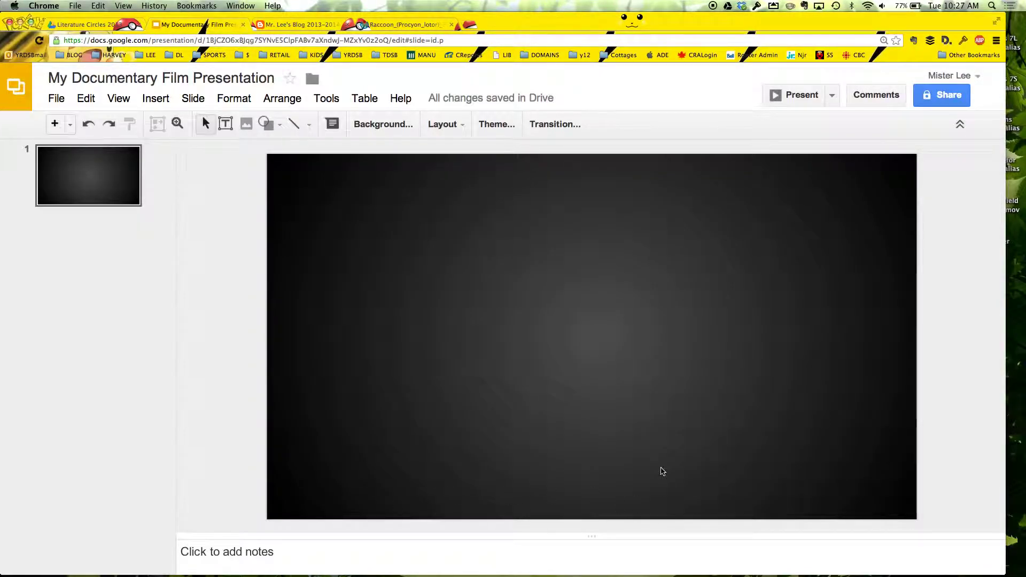
click(907, 436)
click(152, 98)
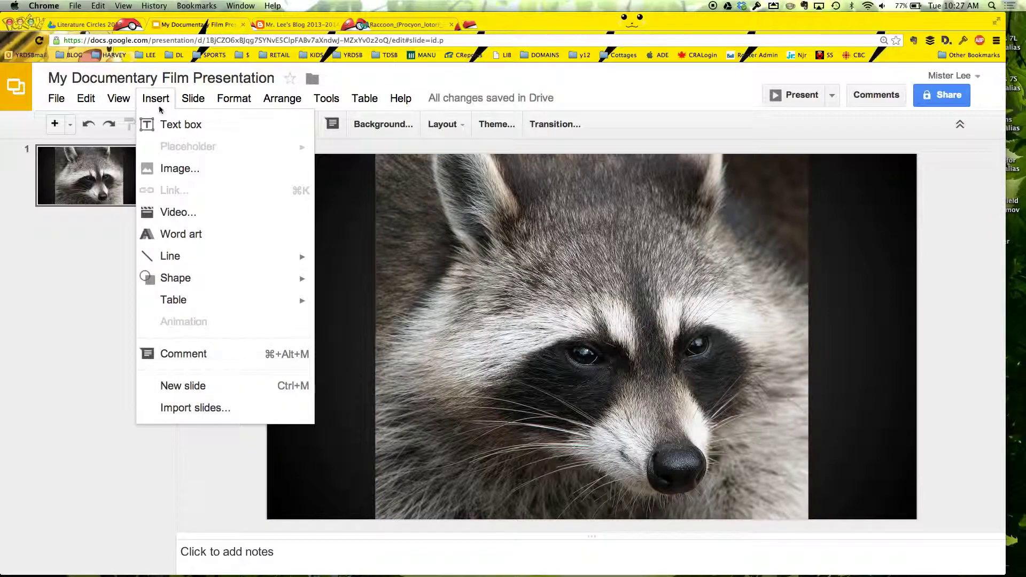
click(175, 167)
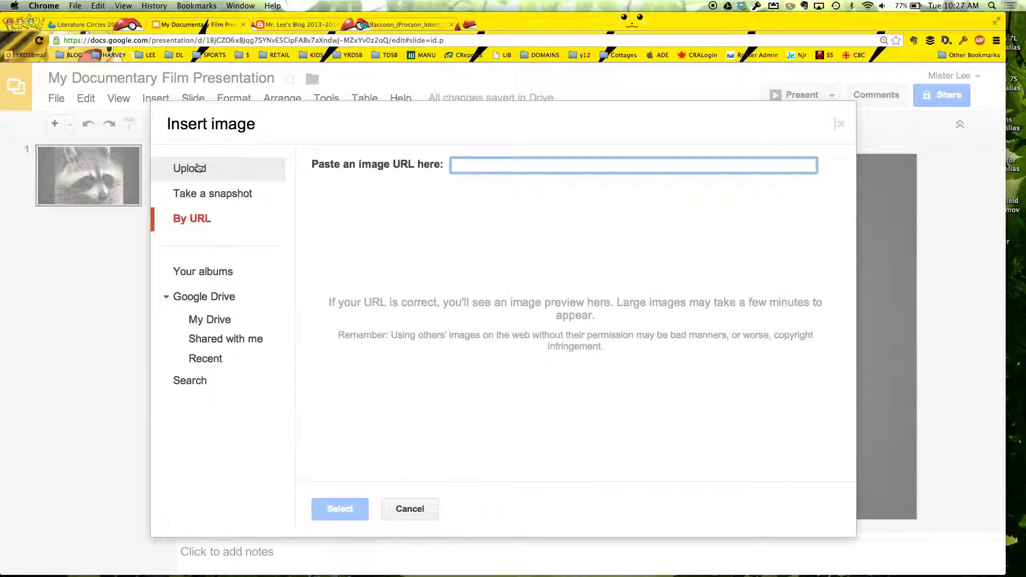
click(432, 508)
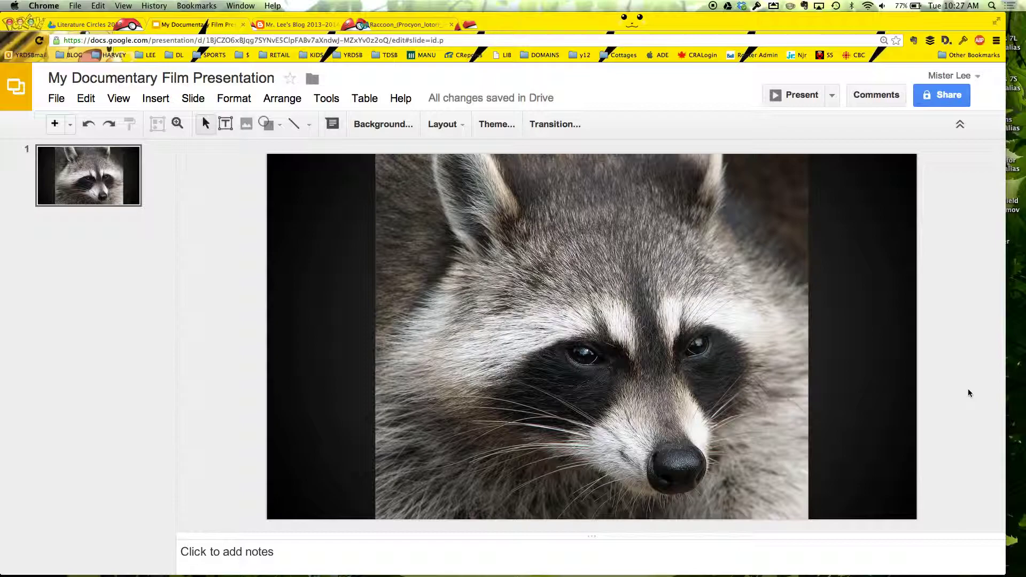